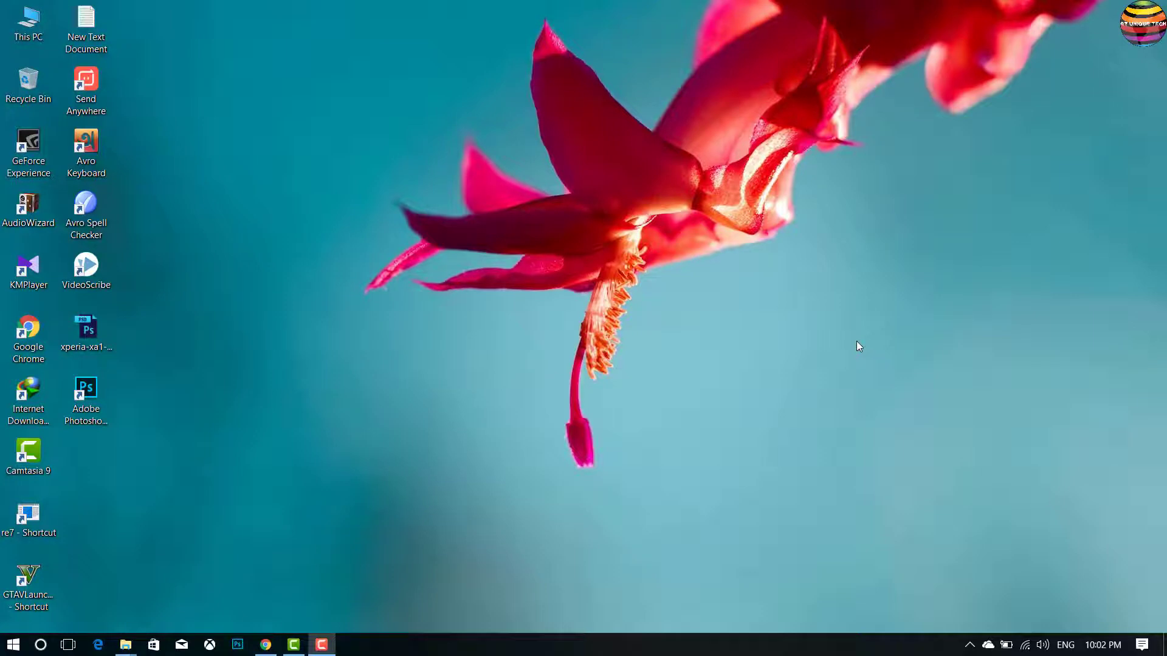
Step: Refresh the desktop and select the Adobe Photoshop shortcut
right_click(374, 75)
left_click(401, 115)
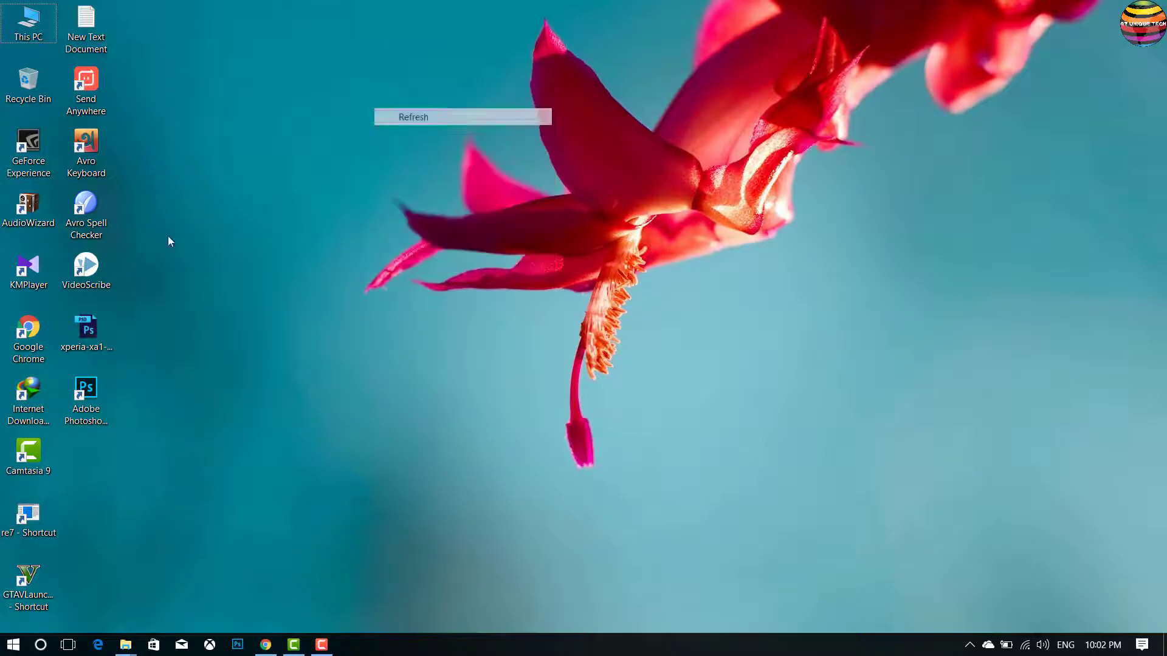
left_click(80, 417)
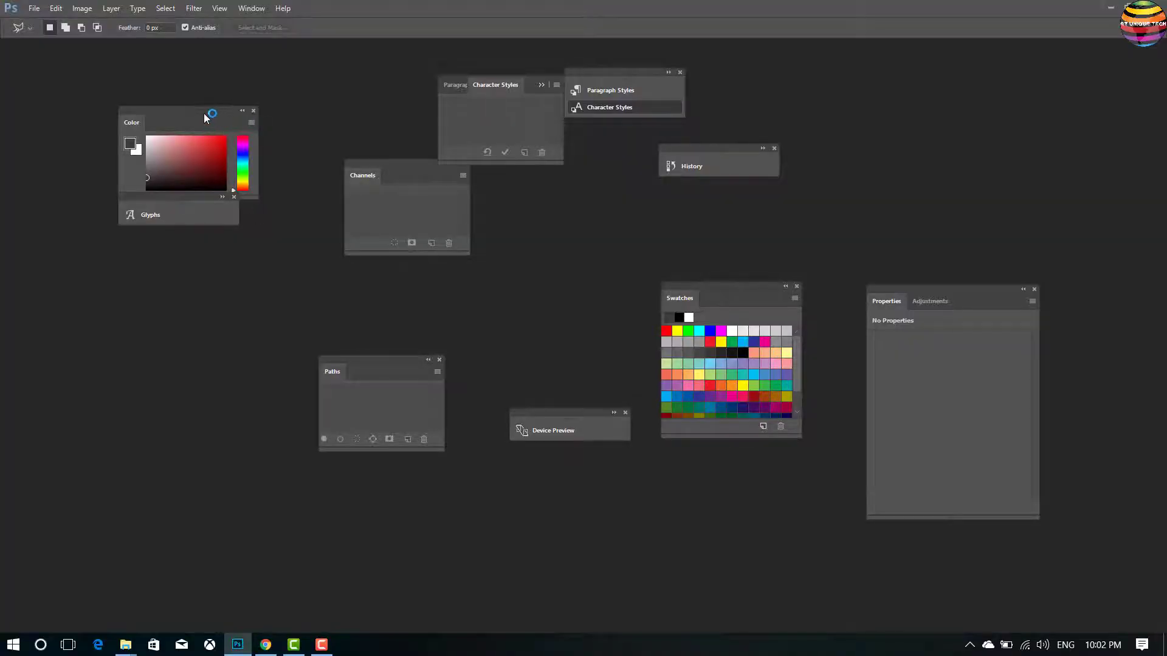
Step: Scatter the Color, Swatches and Glyphs panels and float Paragraph Styles as its own panel
mouse_move(239, 111)
left_mouse_down()
mouse_move(256, 325)
mouse_move(979, 117)
mouse_move(919, 113)
left_mouse_up()
left_click_drag(954, 297, 986, 302)
left_click_drag(680, 298, 891, 134)
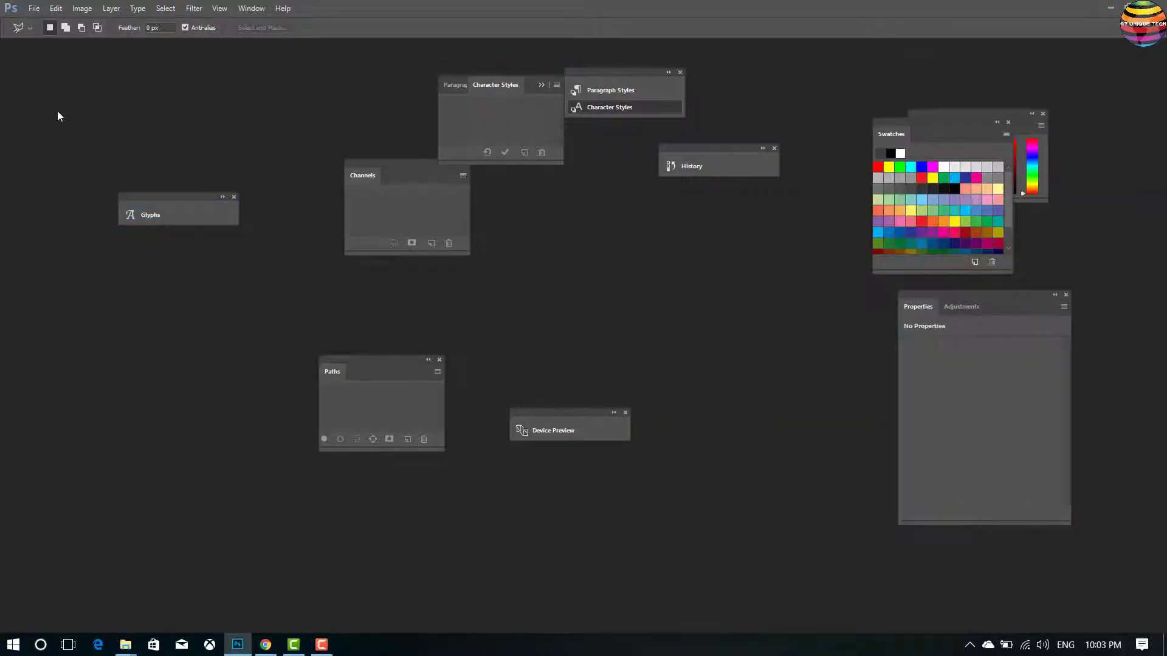
left_click_drag(157, 195, 216, 188)
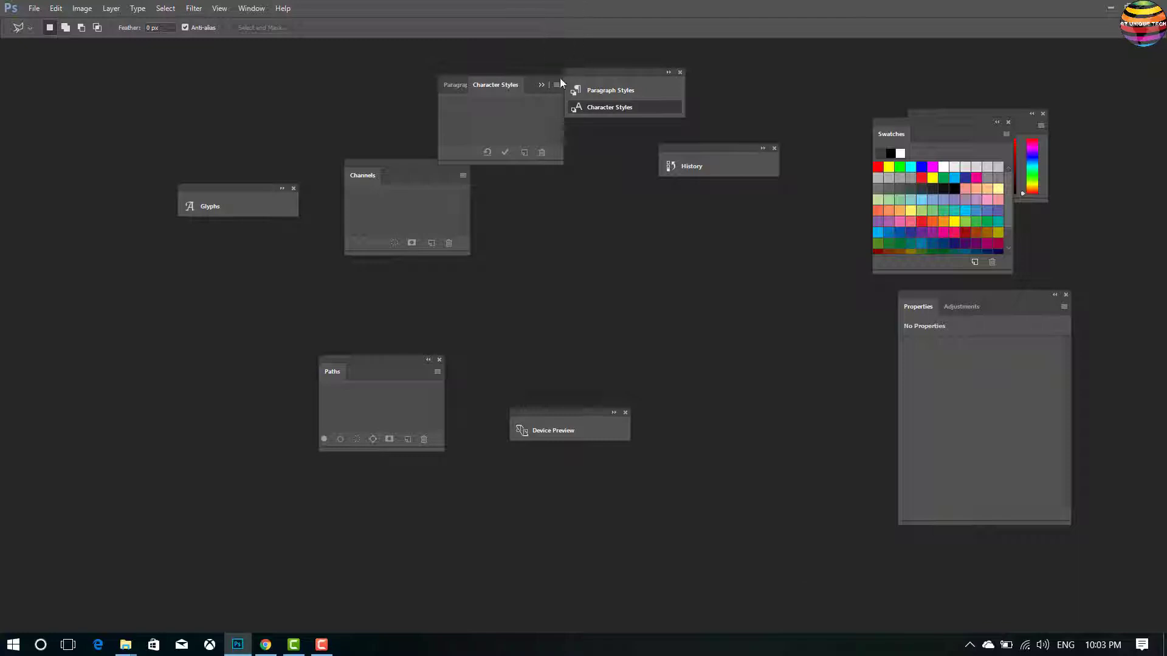
left_click_drag(461, 84, 588, 254)
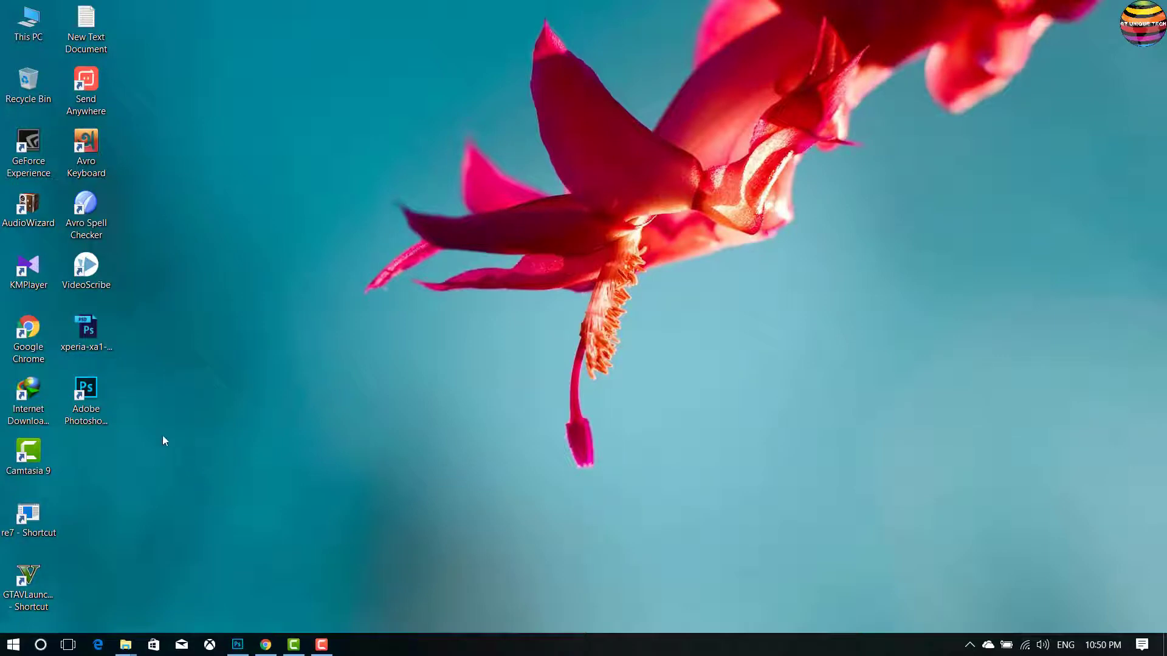
Step: Relaunch Photoshop from its desktop shortcut while holding Alt+Ctrl+Shift to get the delete-settings prompt
double_click(99, 400)
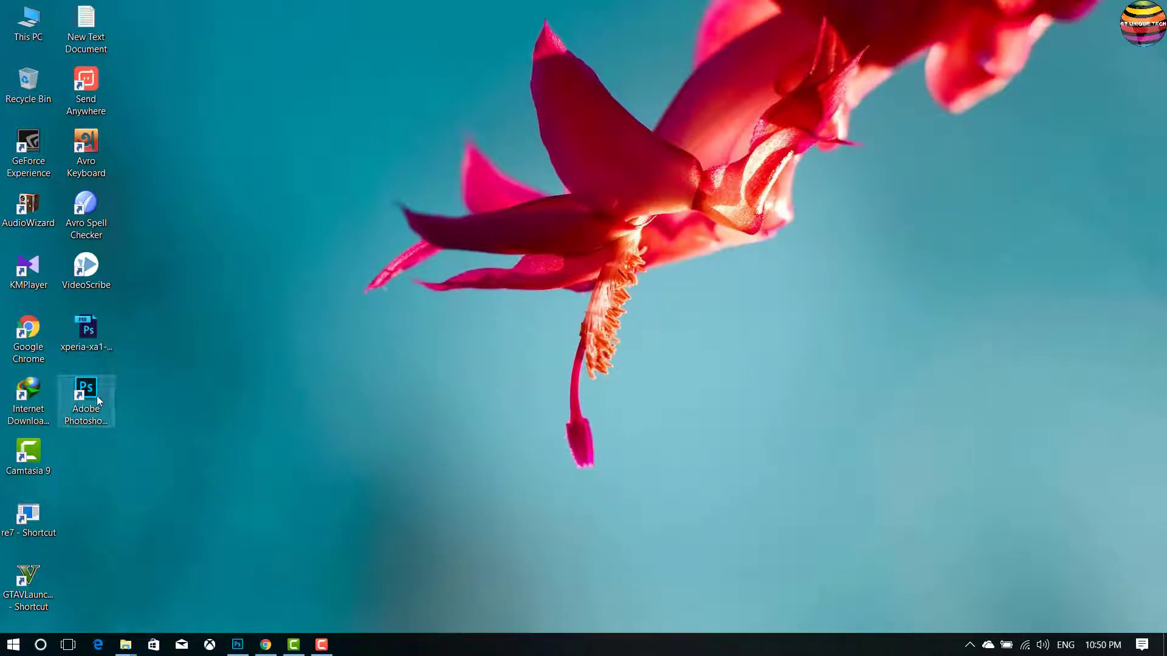
left_click(176, 345)
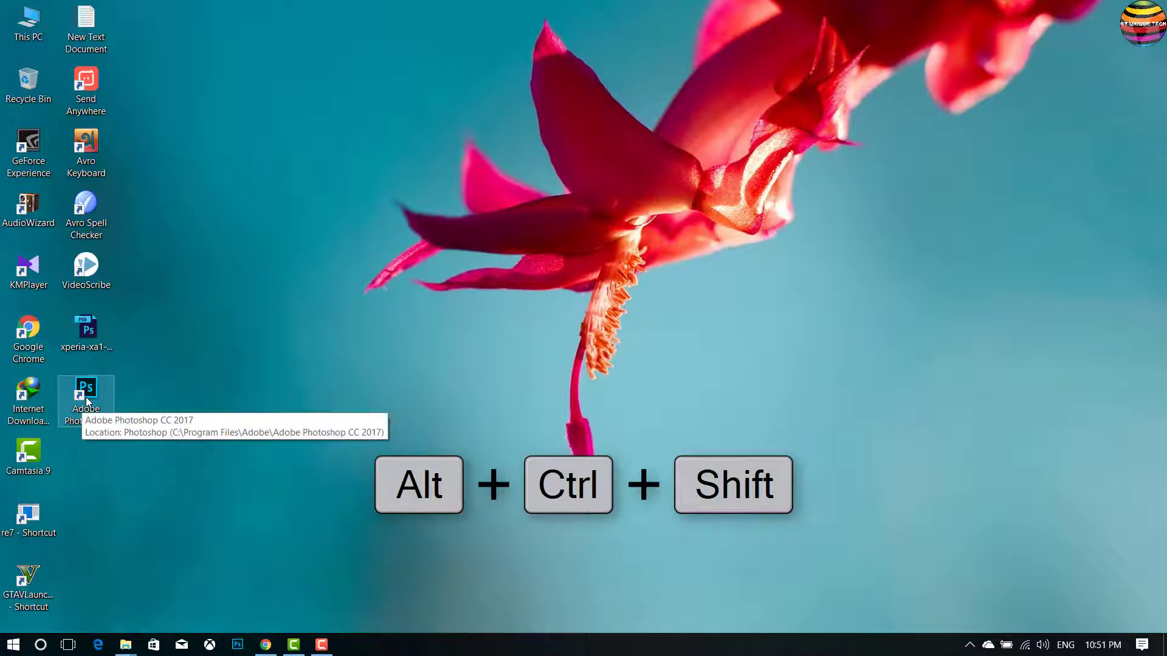
double_click(85, 396, "ctrl+alt+shift")
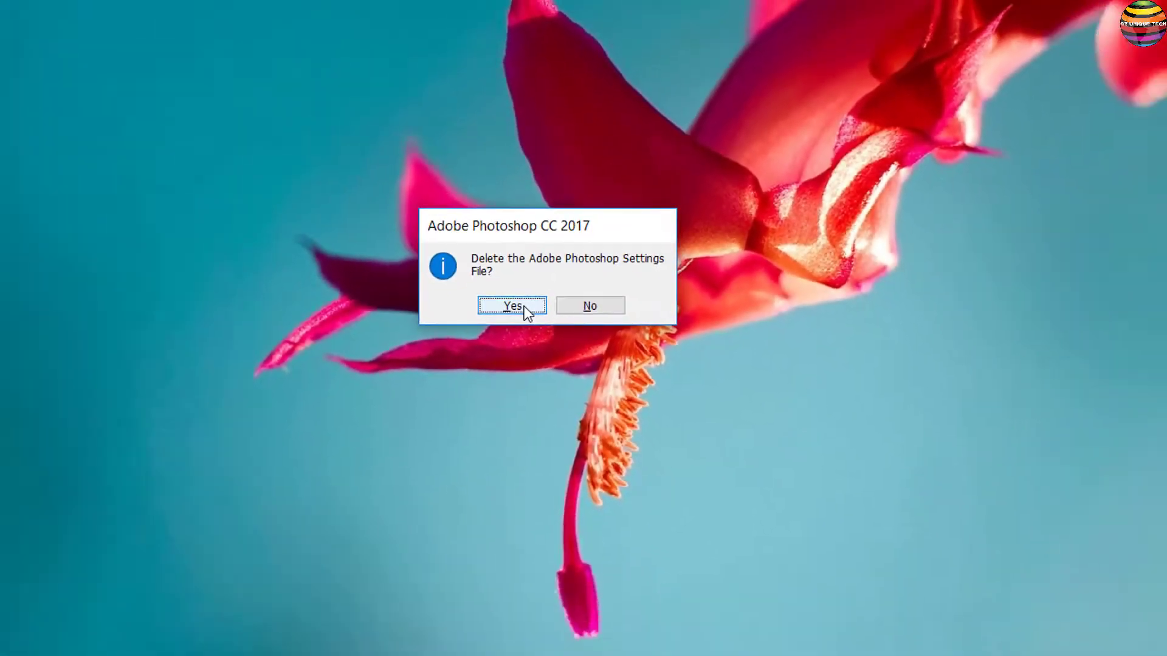
Step: Confirm Yes to delete the Adobe Photoshop Settings File
left_click(510, 366)
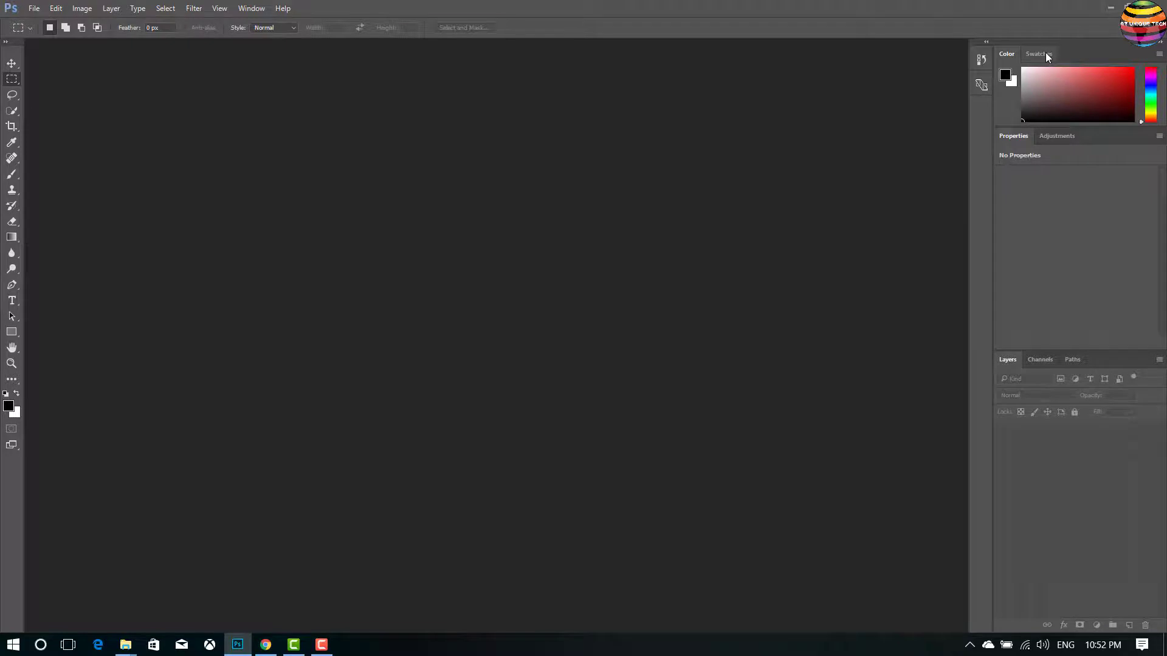
Step: Float the Swatches, Adjustments, History, Tools, Channels and Layers panels, then reset the Essentials workspace
left_click_drag(1046, 56, 765, 204)
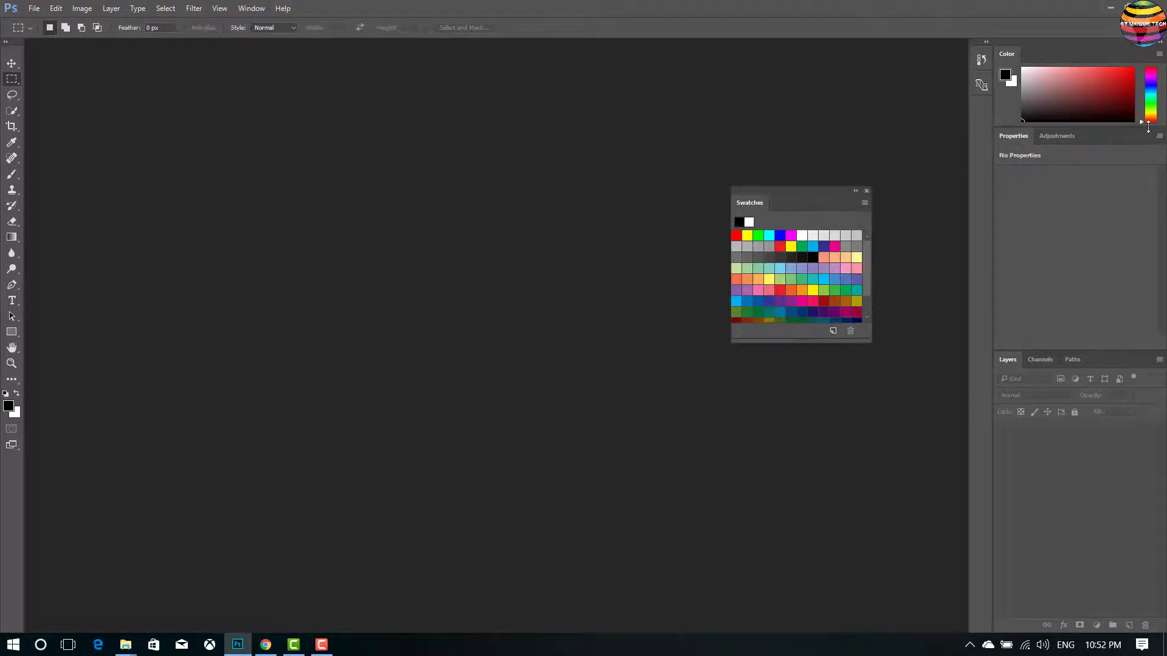
left_click_drag(1057, 135, 572, 204)
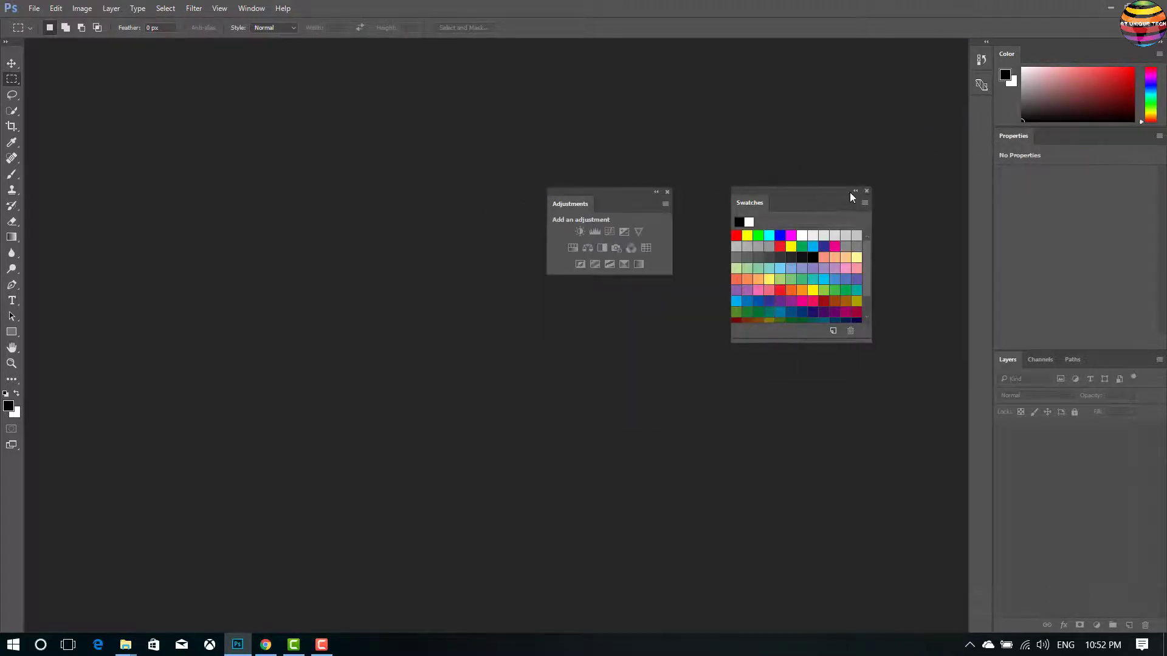
left_click_drag(977, 55, 842, 72)
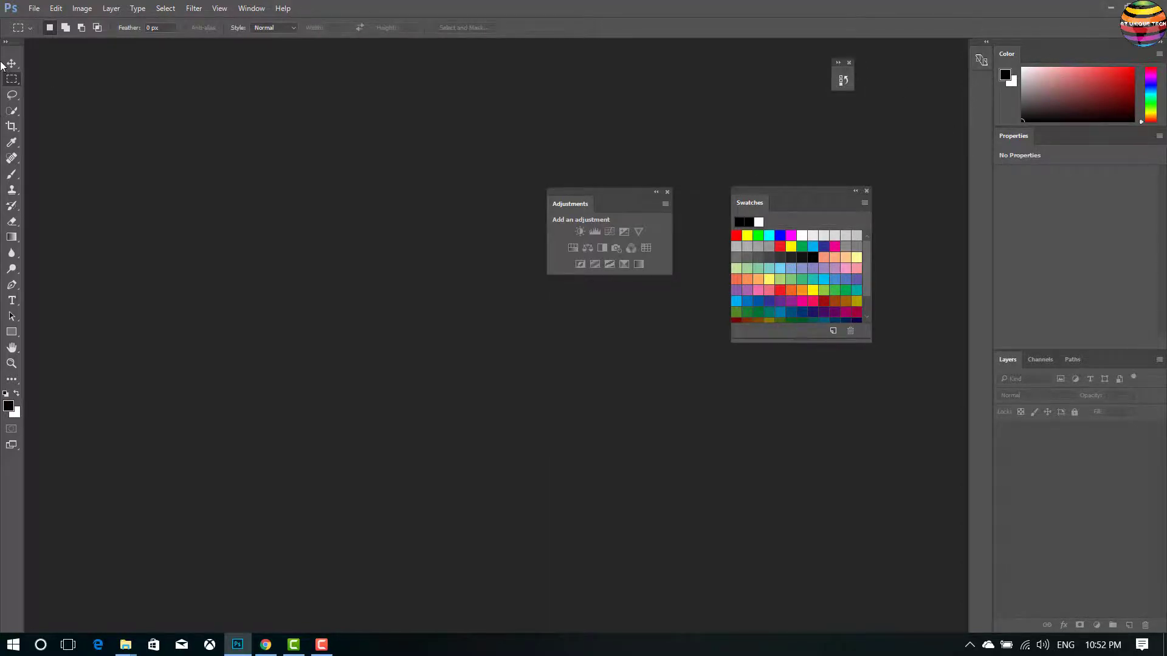
left_click_drag(7, 57, 260, 141)
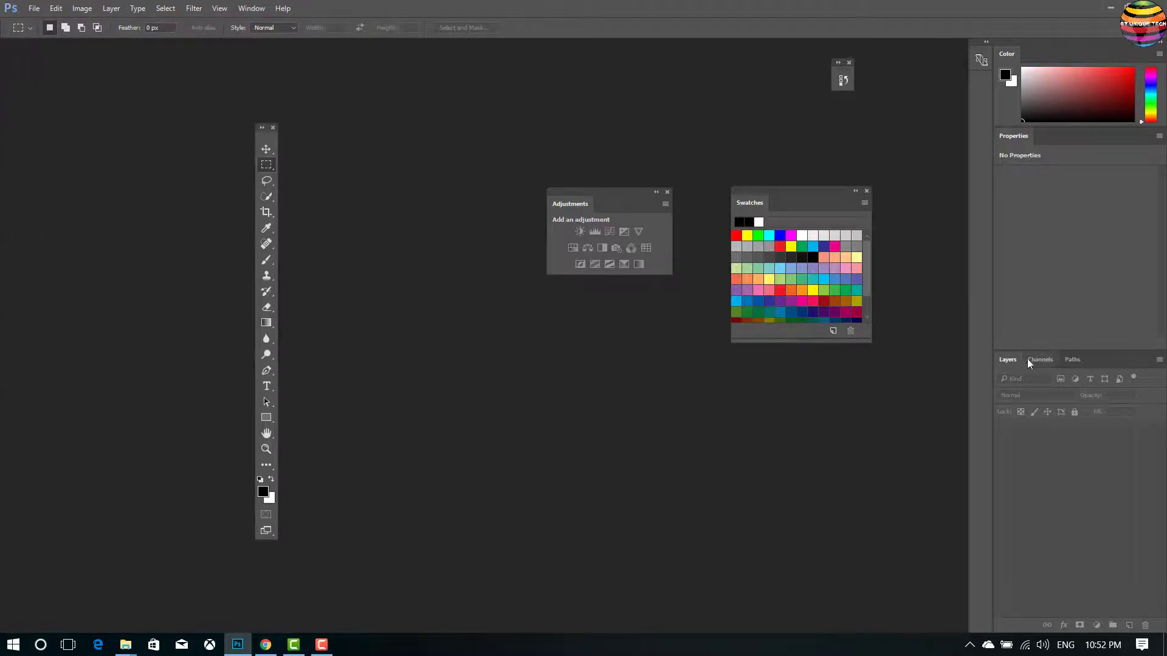
left_click_drag(1040, 359, 778, 455)
left_click_drag(997, 362, 392, 275)
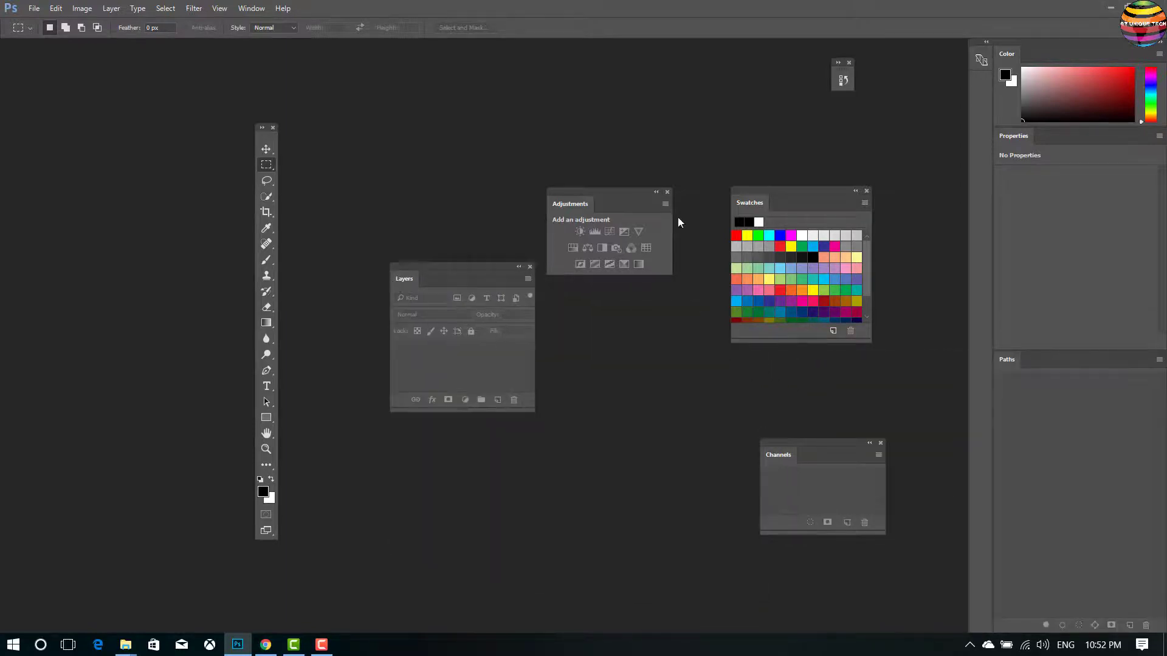
left_click(251, 8)
mouse_move(400, 184)
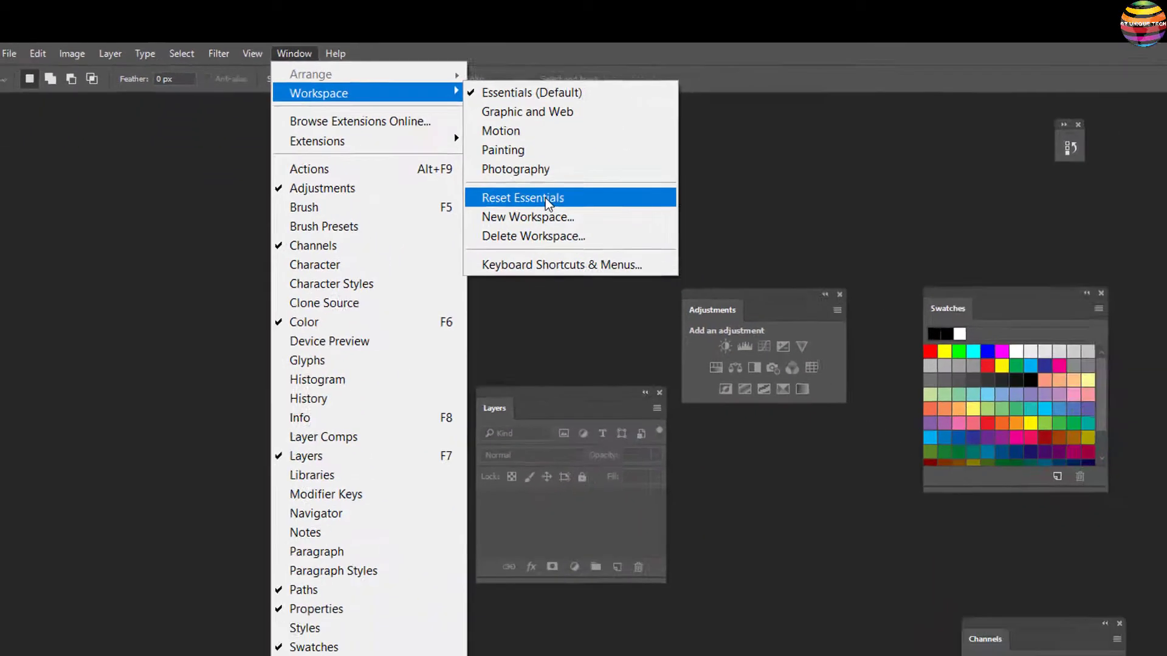
left_click(723, 337)
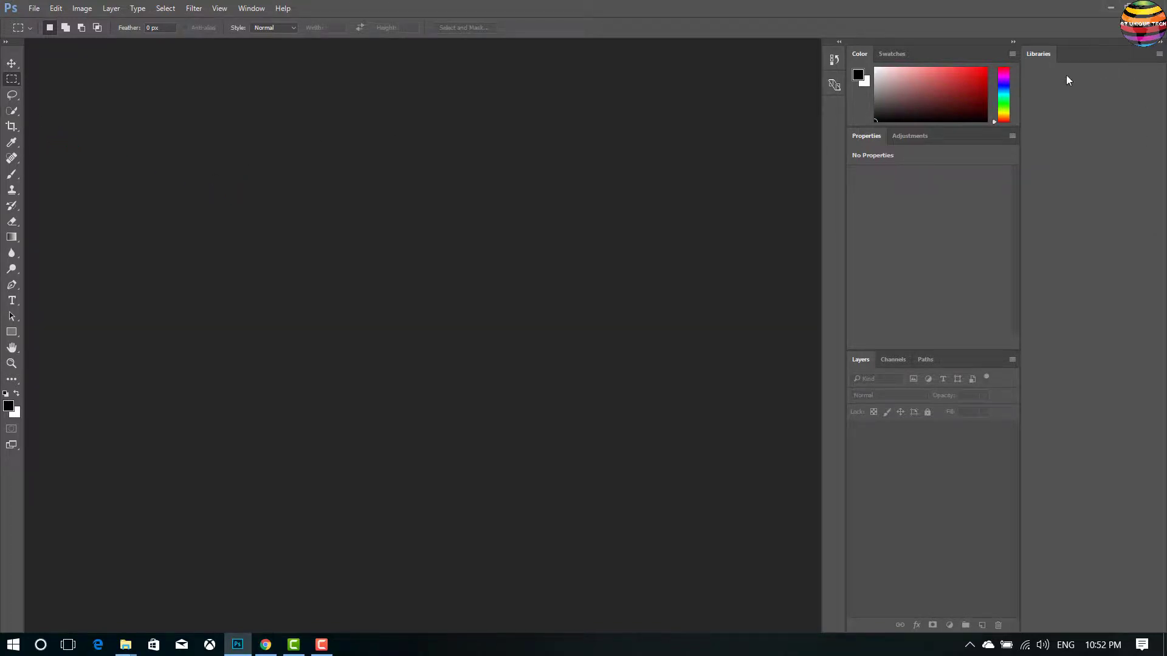
Step: Float the Libraries, Color/Swatches, Properties/Adjustments, History and Tools panels across the workspace
left_click_drag(1088, 54, 625, 79)
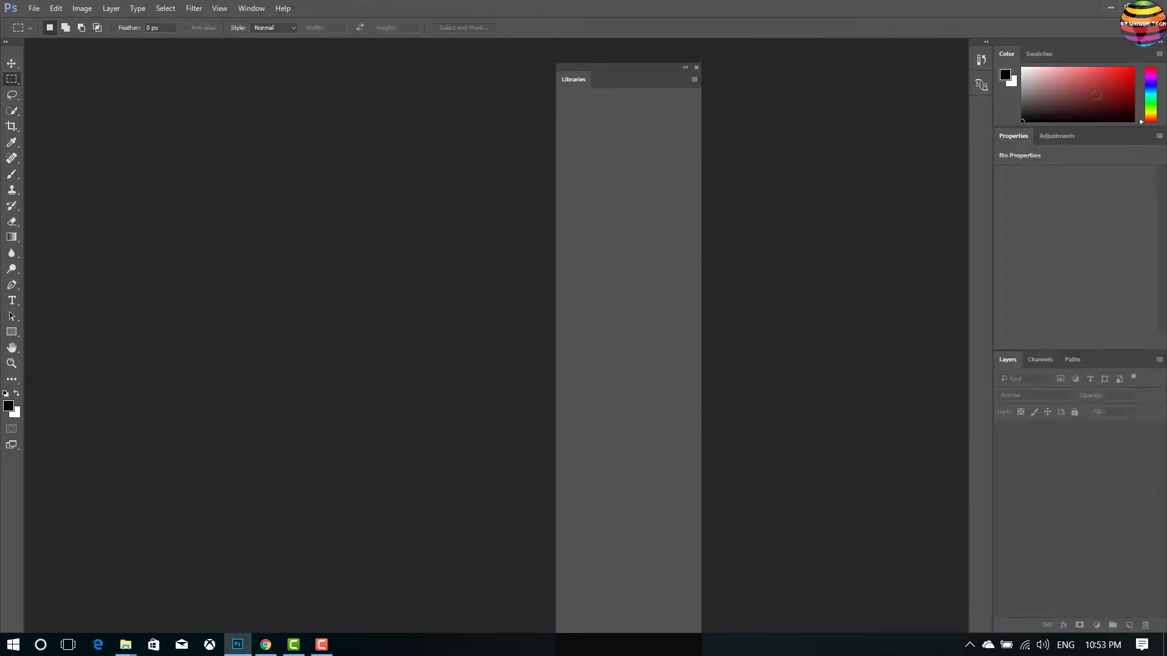
left_click_drag(1088, 52, 456, 117)
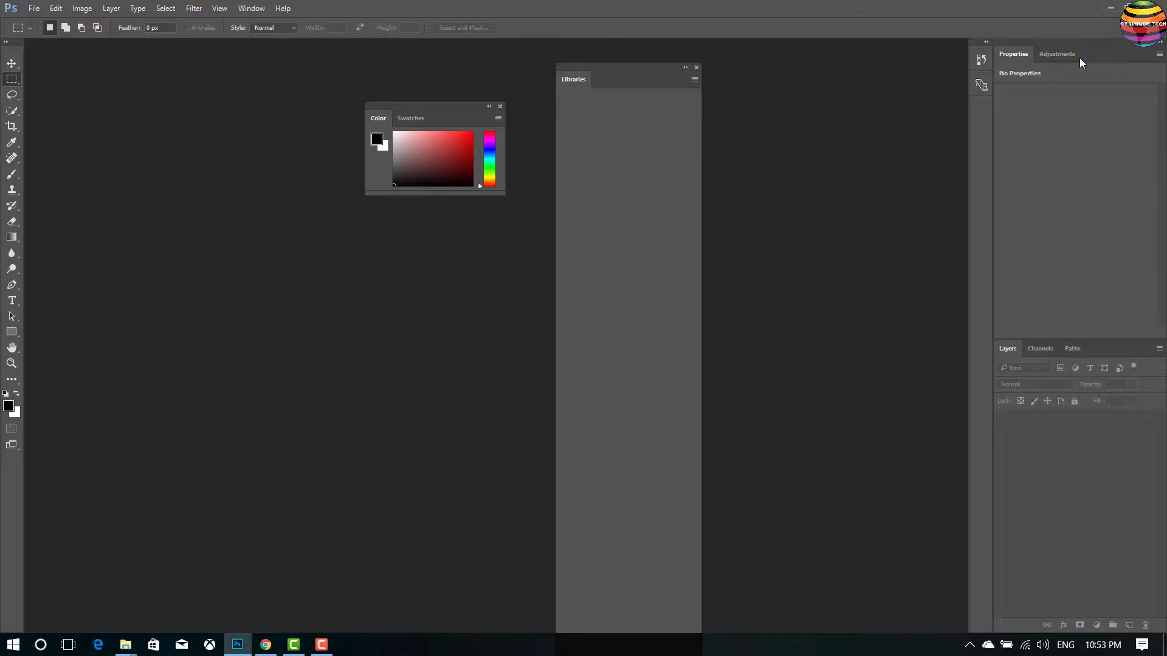
left_click_drag(1079, 57, 755, 113)
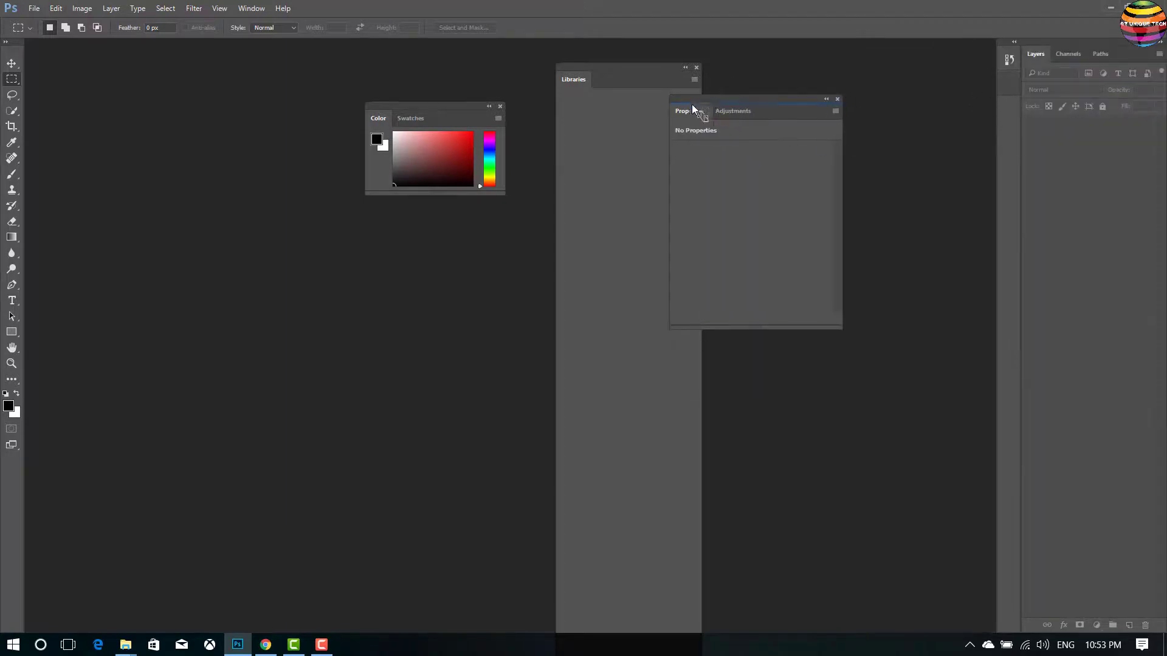
left_click_drag(1009, 84, 290, 192)
left_click_drag(6, 53, 407, 238)
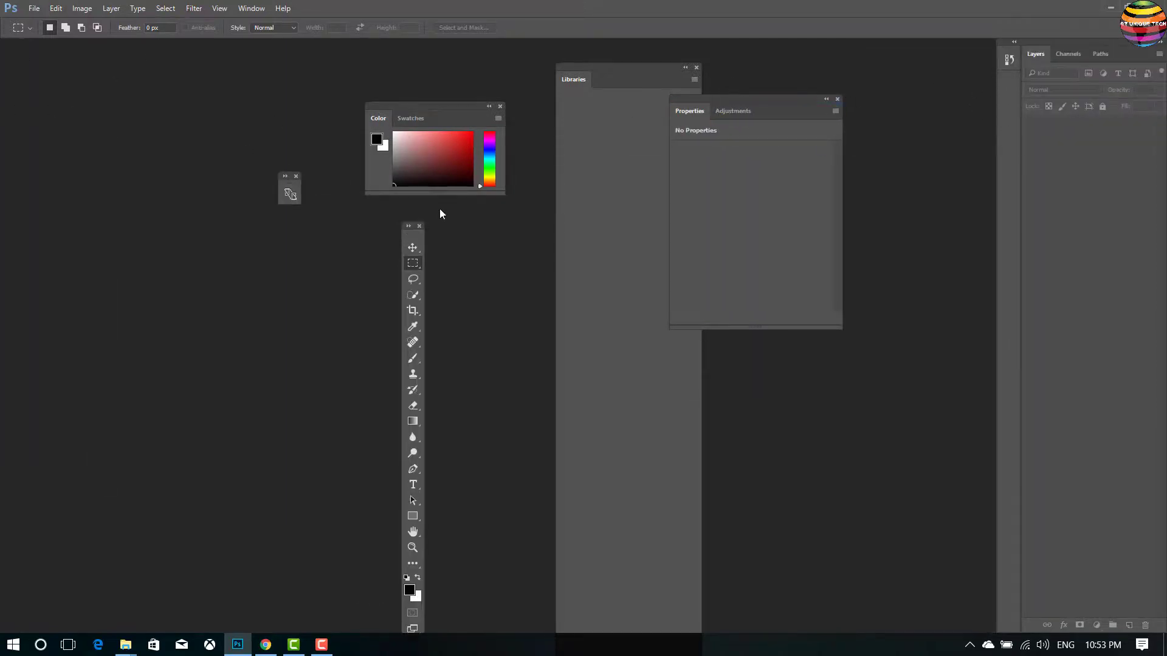
left_click_drag(447, 122, 161, 209)
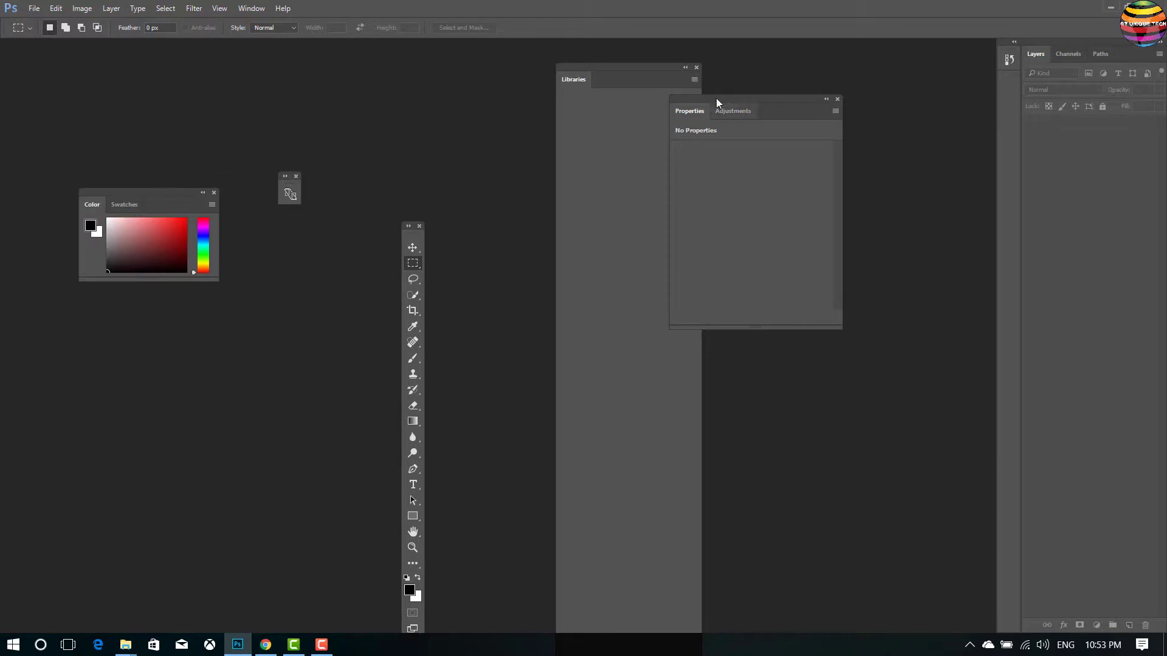
left_click_drag(733, 112, 486, 202)
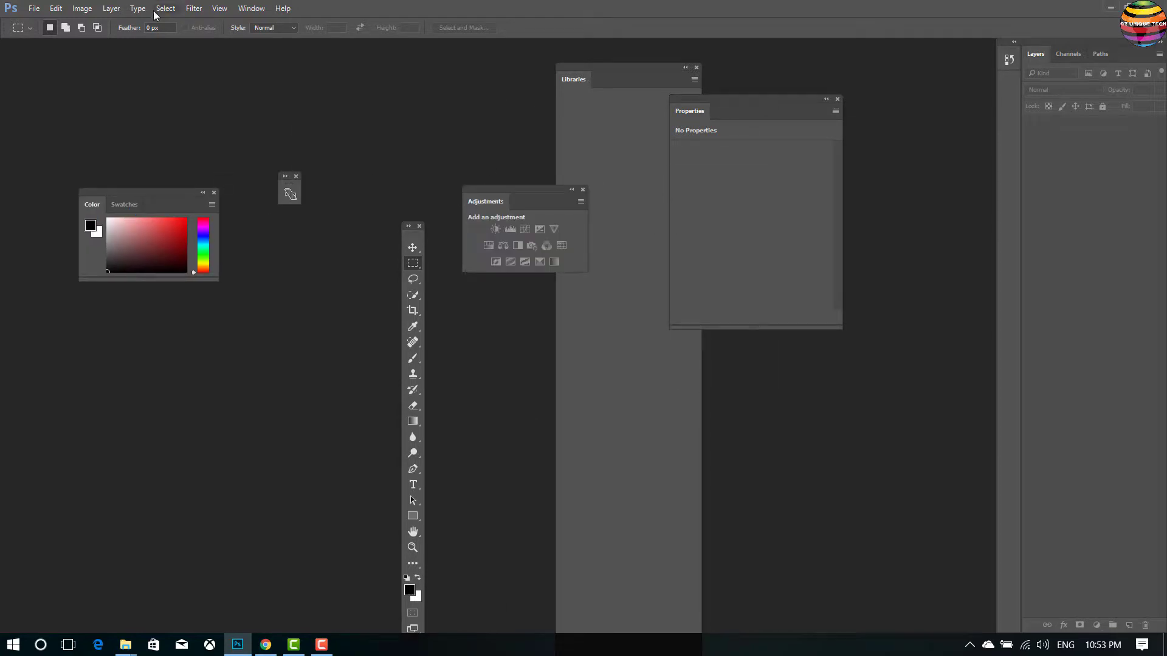
Step: Detach the Paths panel, then reset to Essentials from the workspace switcher
left_click(137, 8)
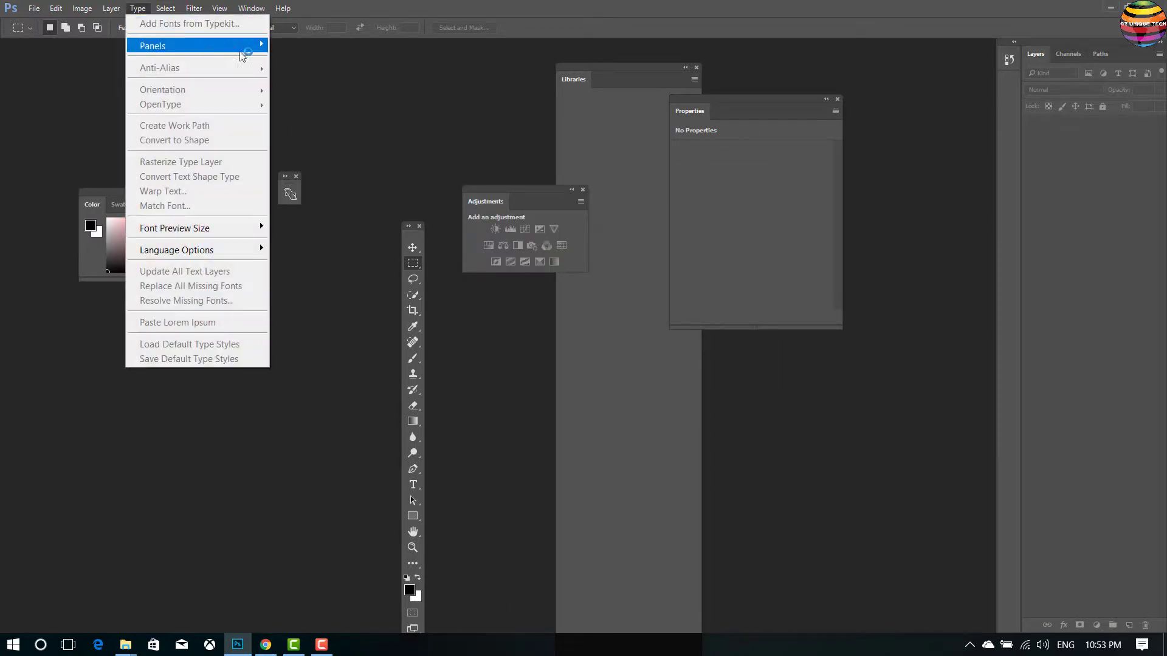
left_click(365, 90)
left_click_drag(1100, 53, 577, 83)
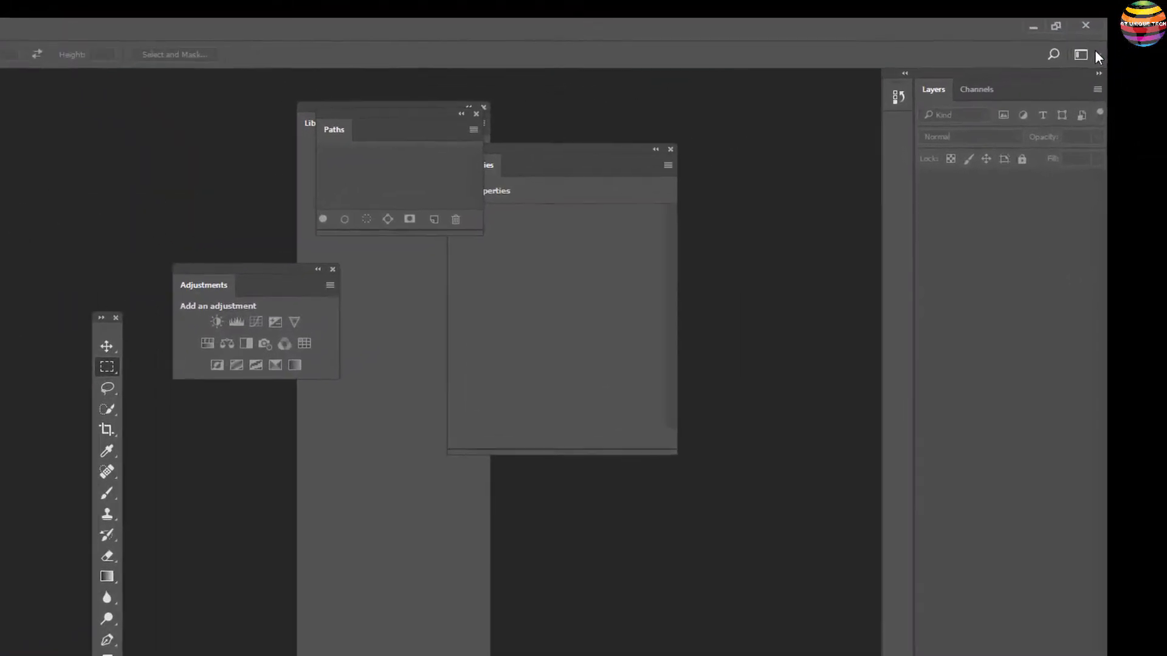
left_click(1153, 28)
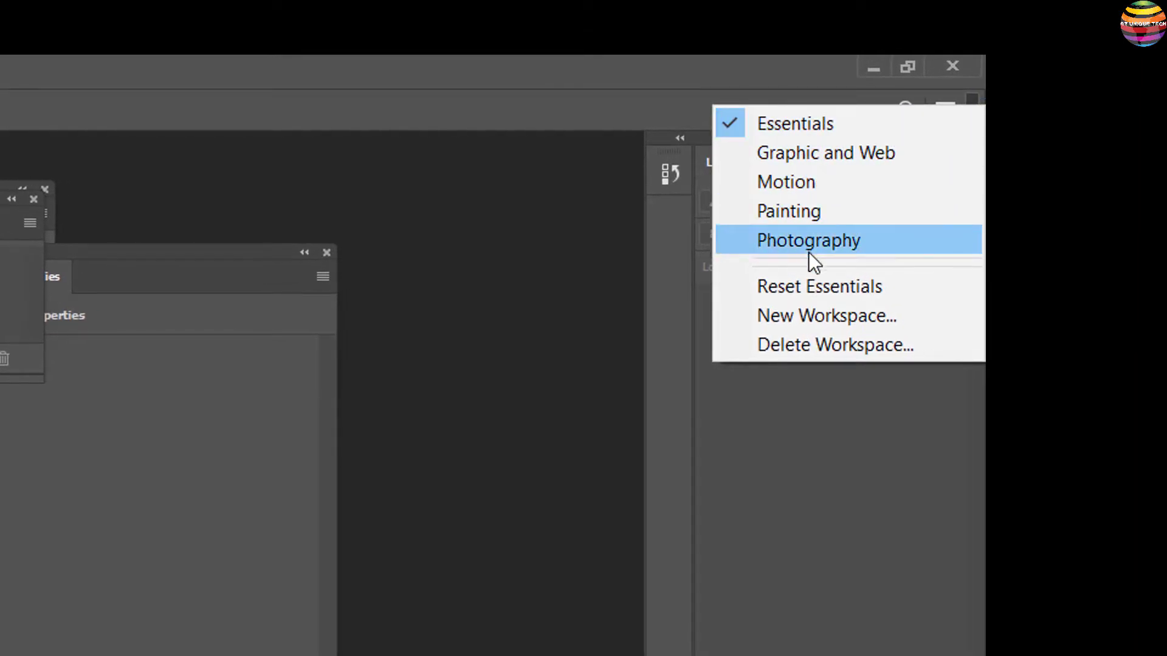
left_click(826, 283)
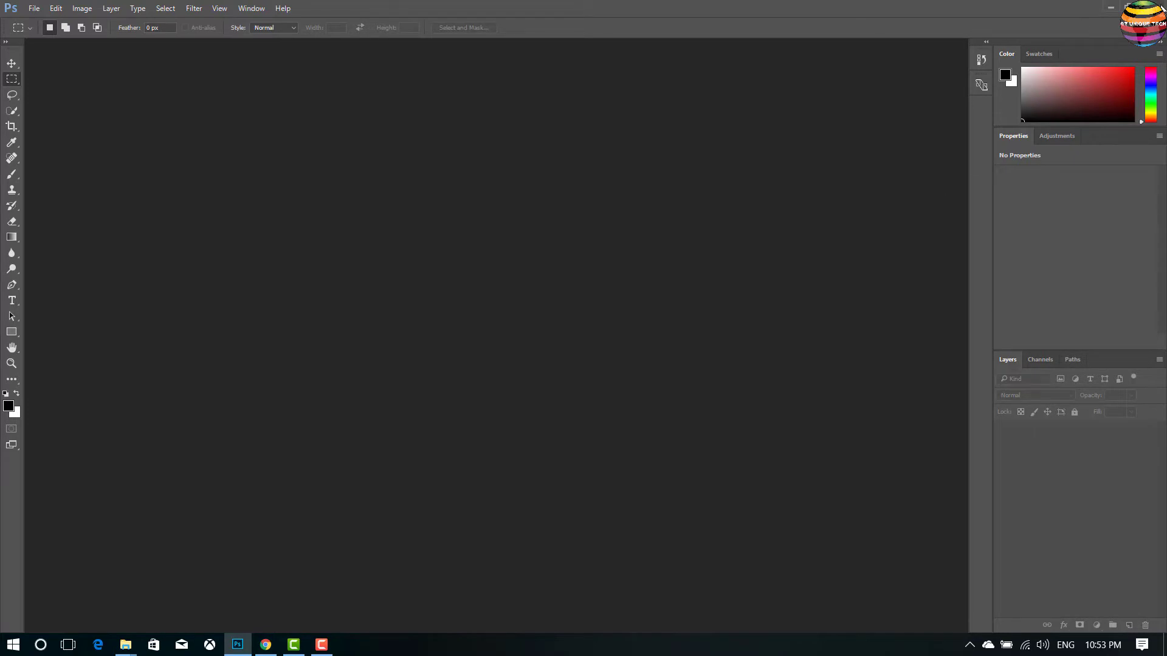
Step: Refresh the Windows desktop from its right-click menu
right_click(294, 204)
left_click(349, 249)
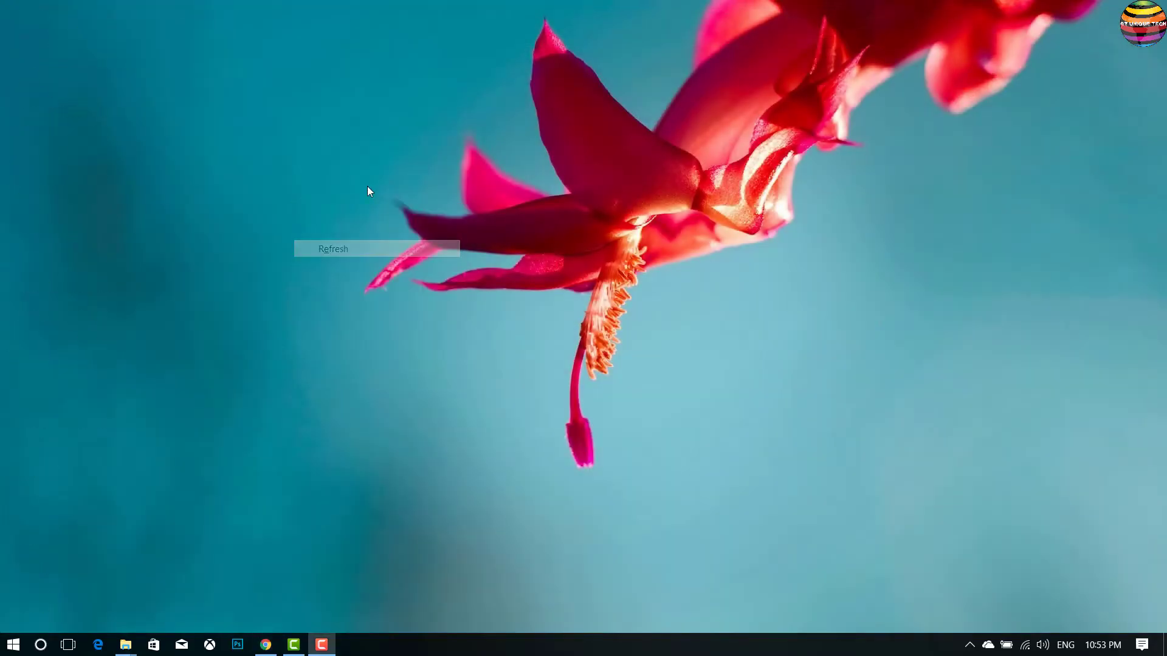